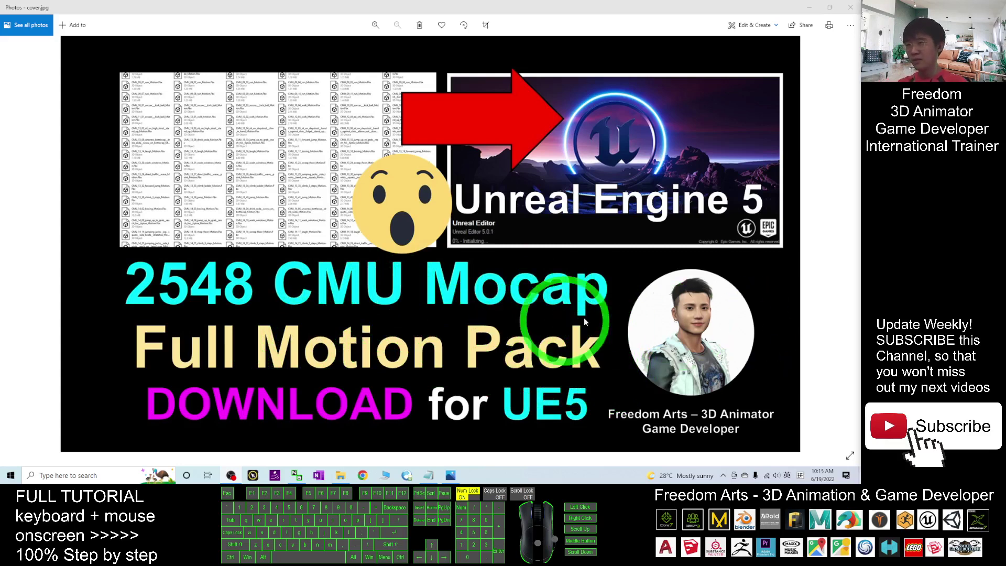
Step: Bring notes.txt in Notepad to the front over the Photos cover image
left_click(428, 475)
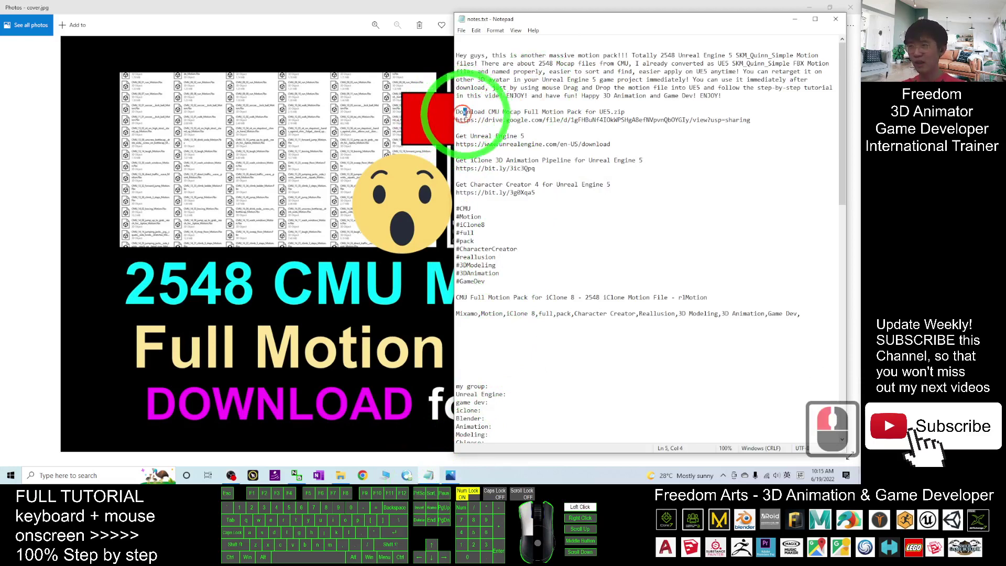
Step: Highlight the CMU Mocap download line and Google Drive link, then maximize the motion pack folder
left_click_drag(464, 113, 616, 112)
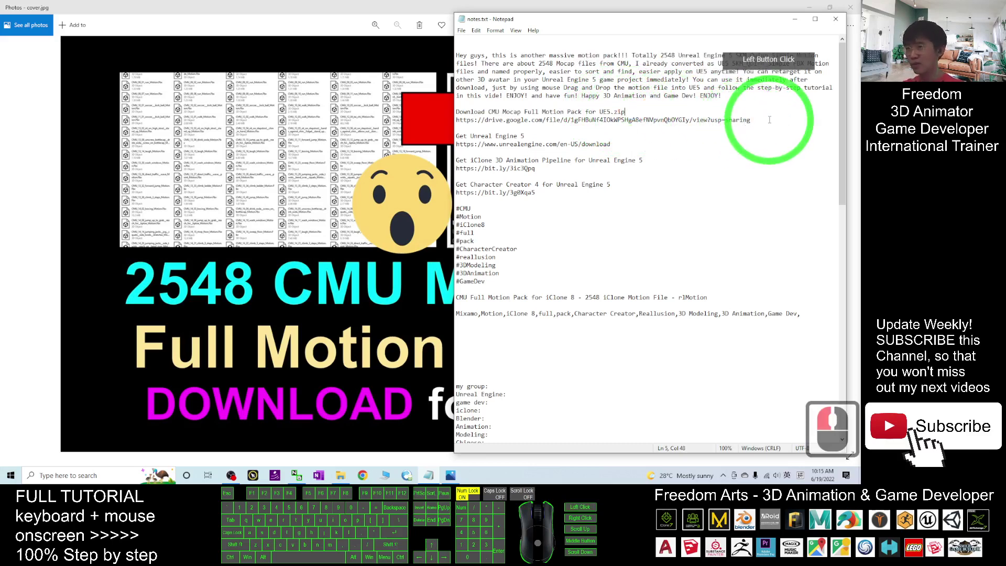
left_click_drag(755, 120, 460, 121)
double_click(721, 177)
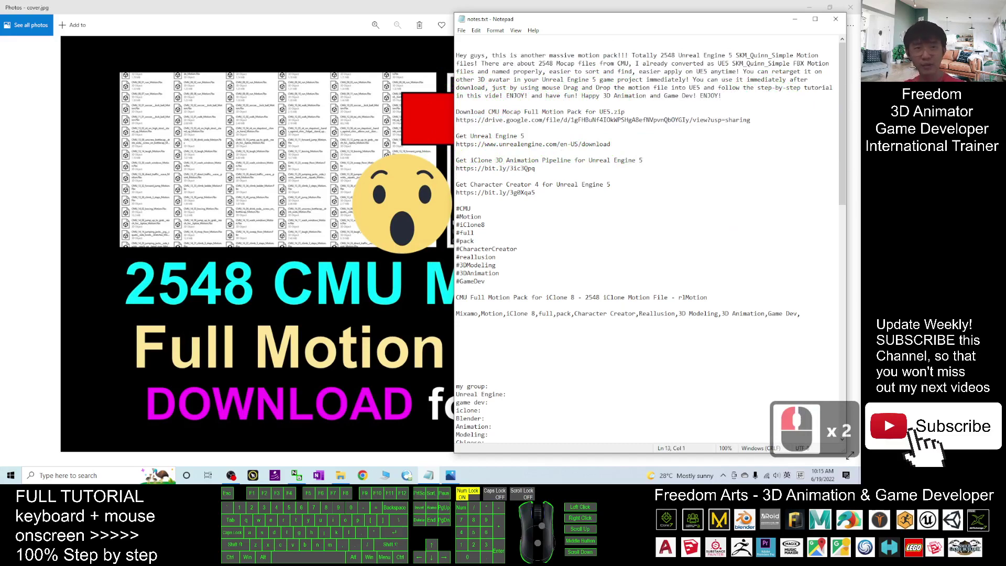
left_click_drag(473, 86, 473, 9)
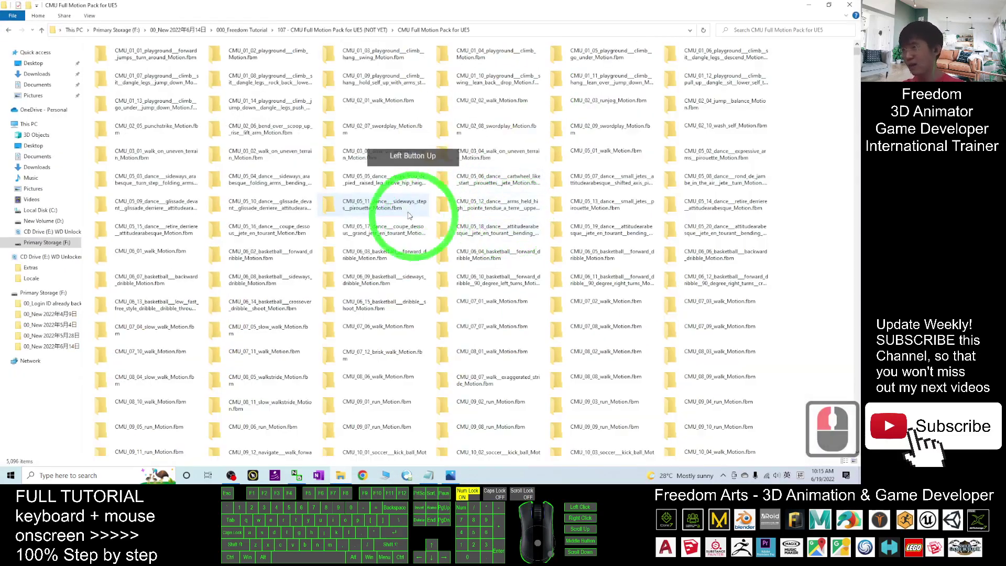
Step: Scroll through the CMU Full Motion Pack folder's .fbm folders and .Fbx files
scroll(419, 192, "down", 2)
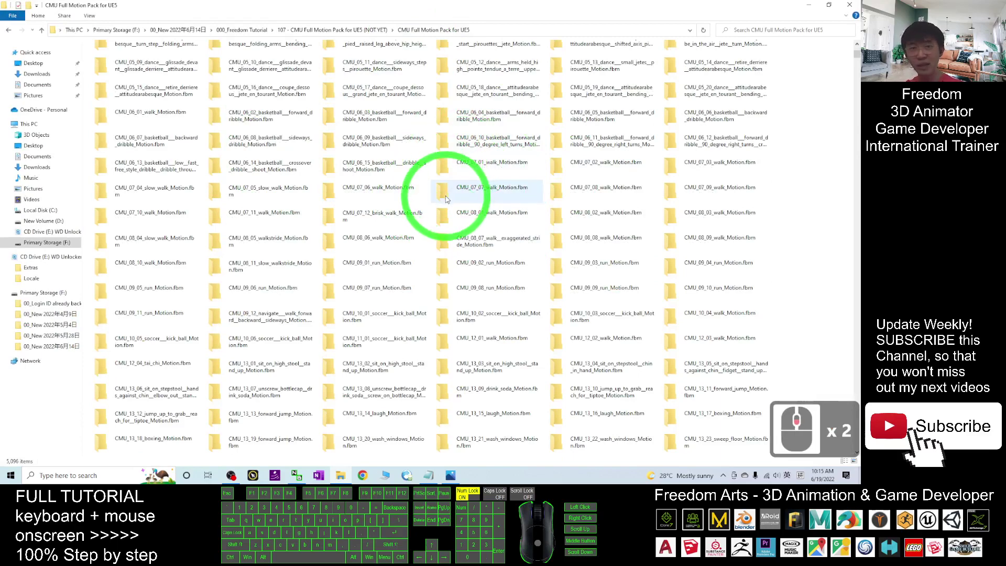
scroll(432, 207, "down", 20)
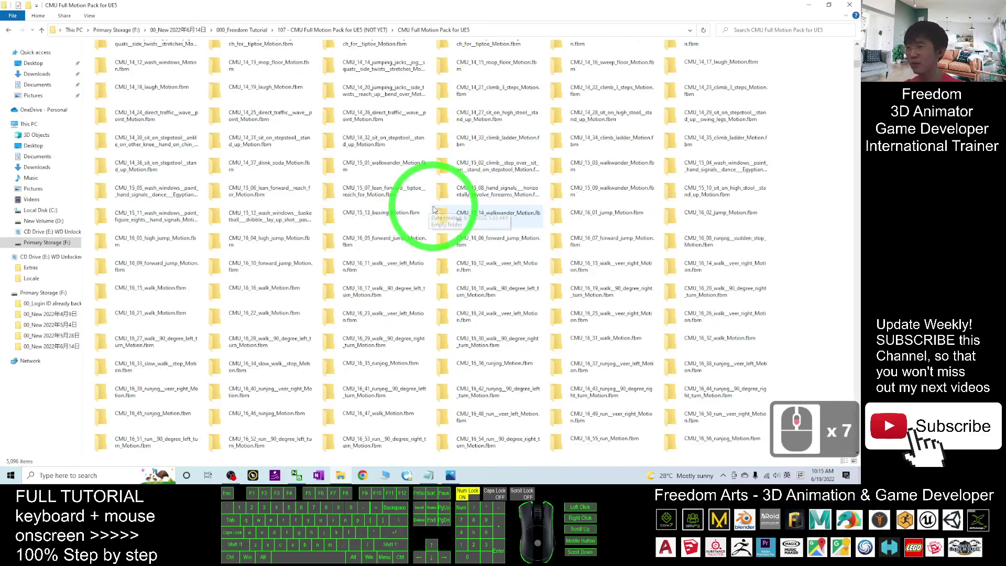
scroll(433, 209, "down", 20)
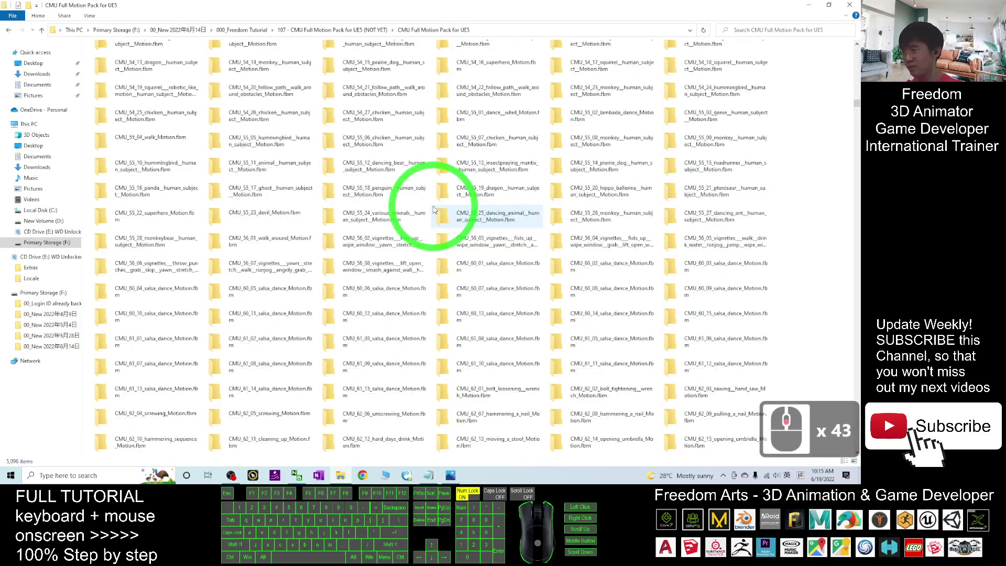
scroll(434, 209, "down", 20)
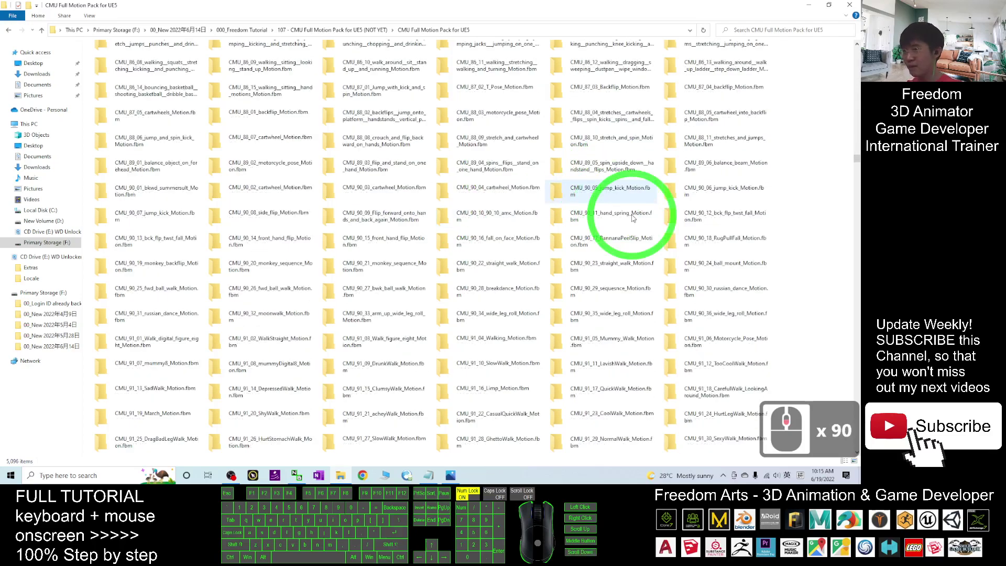
scroll(633, 227, "down", 20)
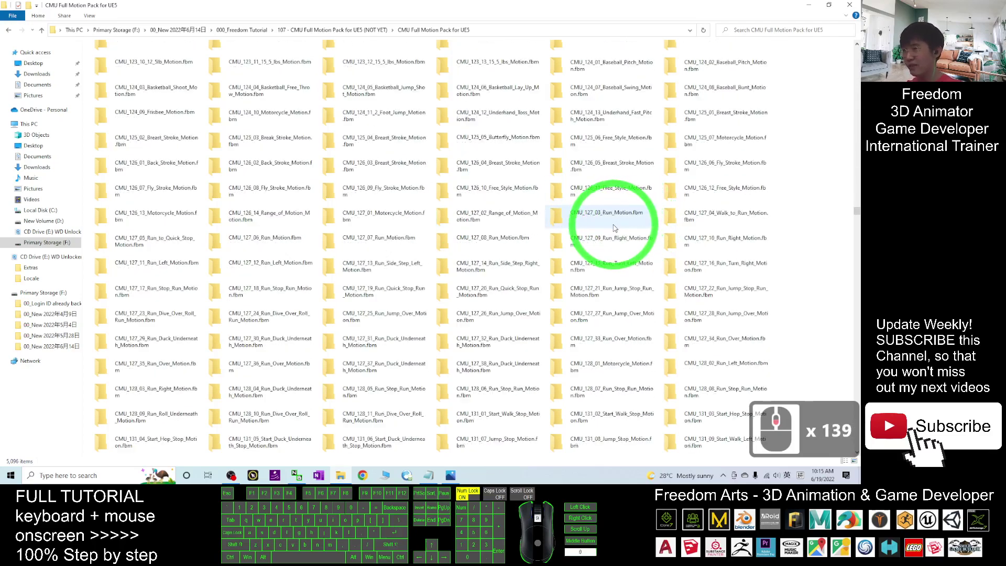
scroll(598, 222, "down", 7)
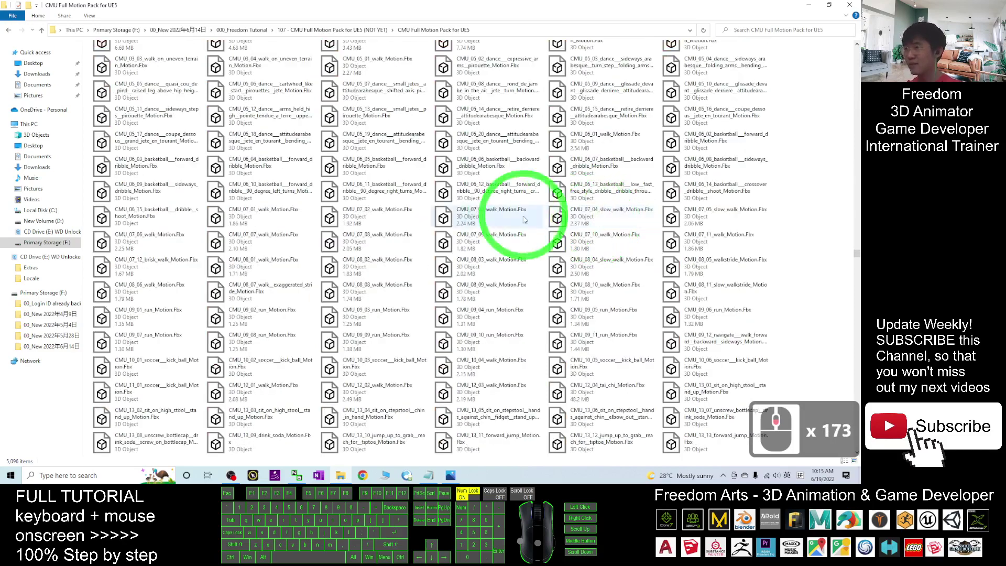
scroll(472, 220, "down", 4)
scroll(302, 291, "down", 4)
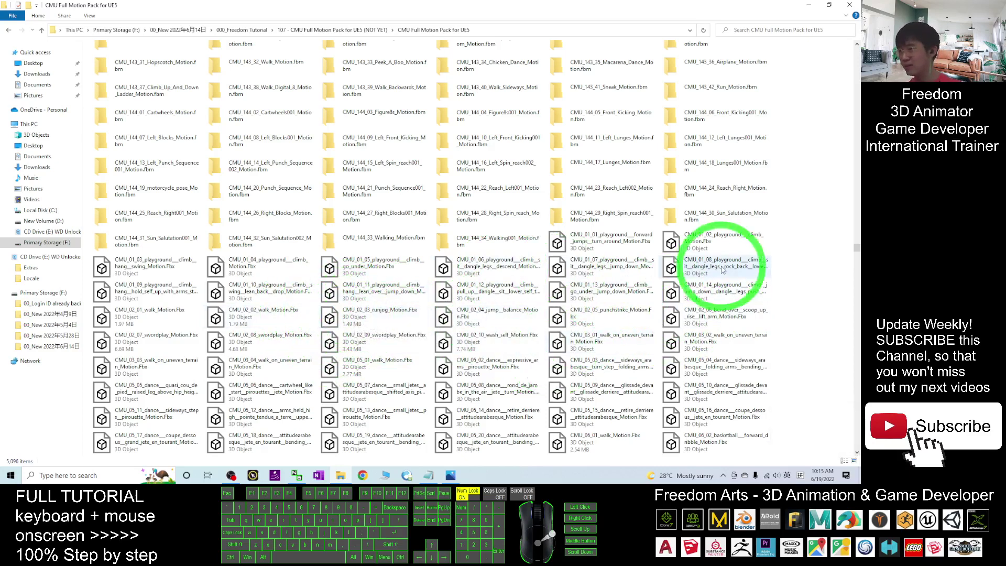
scroll(750, 318, "down", 3)
scroll(761, 318, "up", 2)
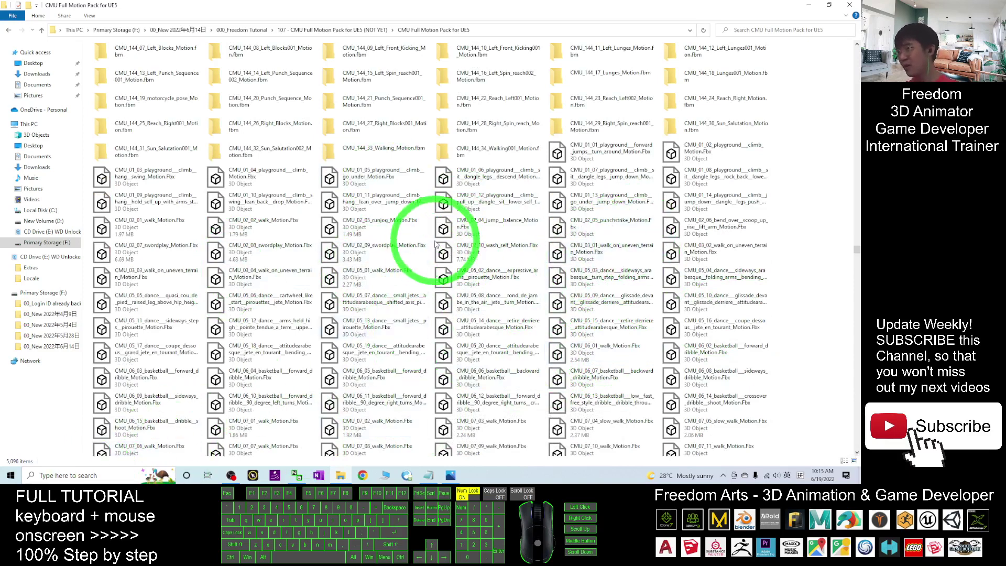
Step: Select CMU_02_03_runjog and CMU_02_04_jump_balance .Fbx files, then minimize Explorer and Notepad
left_click(390, 226)
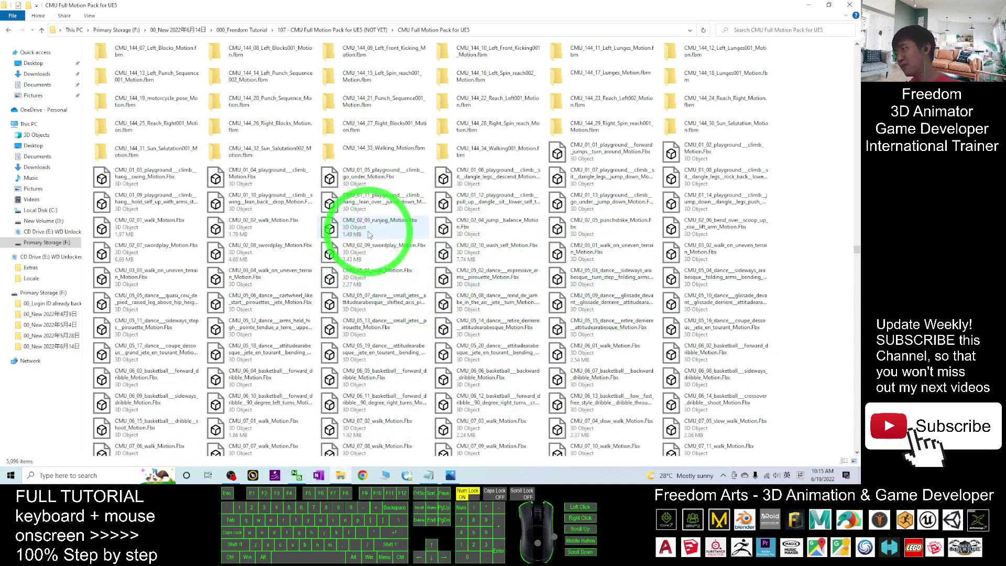
left_click(439, 236)
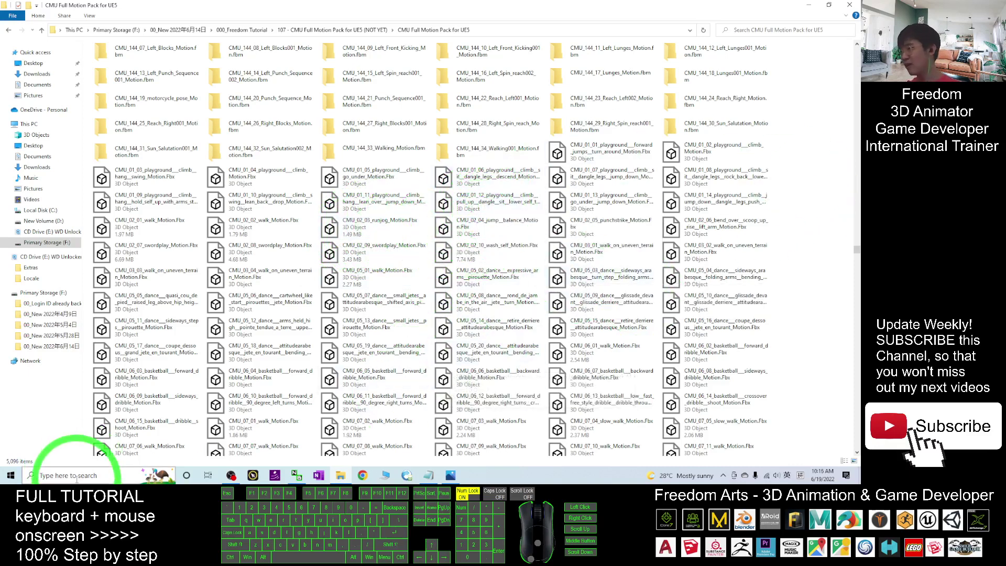
left_click(807, 9)
left_click(802, 15)
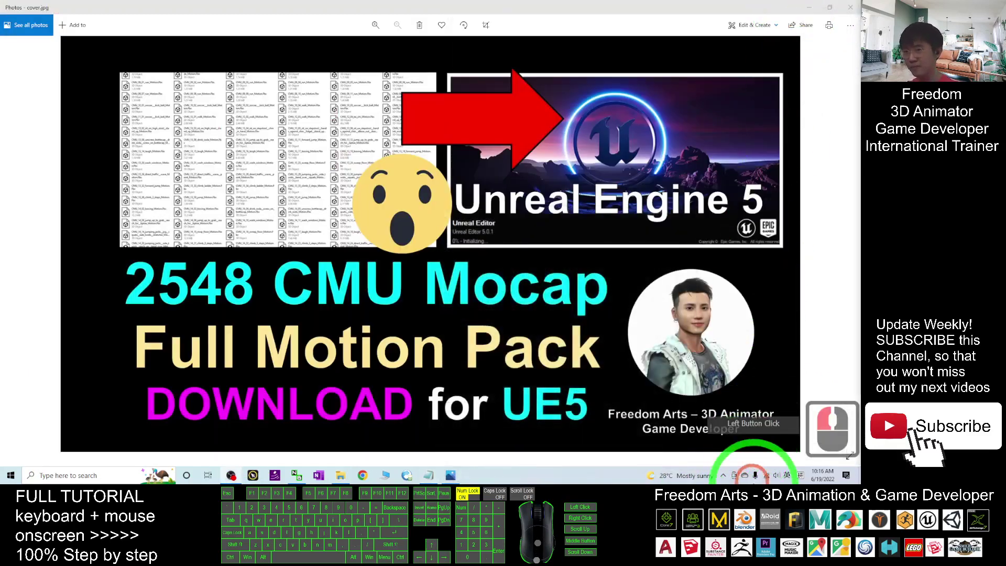
Step: Start Epic Games Launcher from the tray and sign in with Google through Chrome
left_click(724, 475)
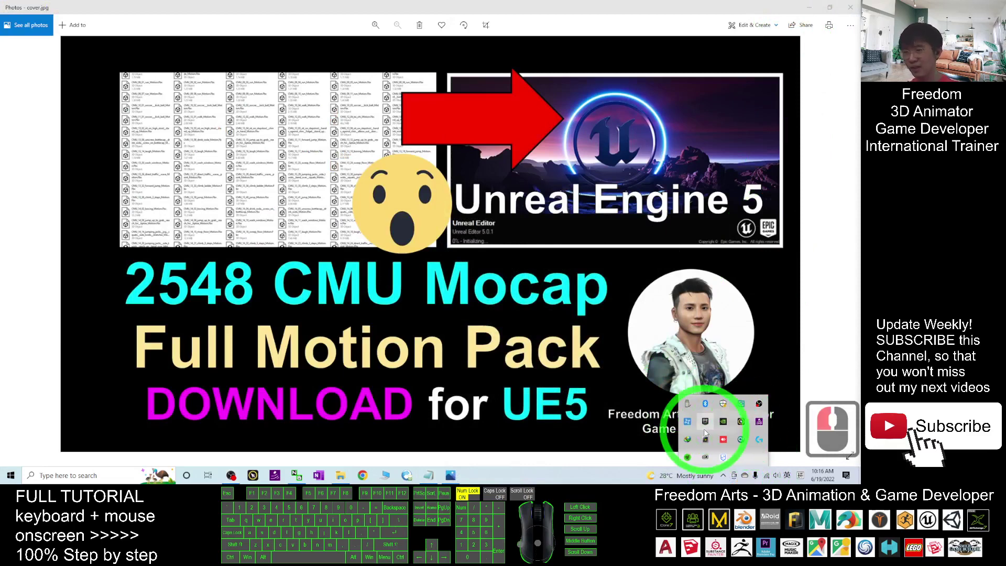
double_click(706, 423)
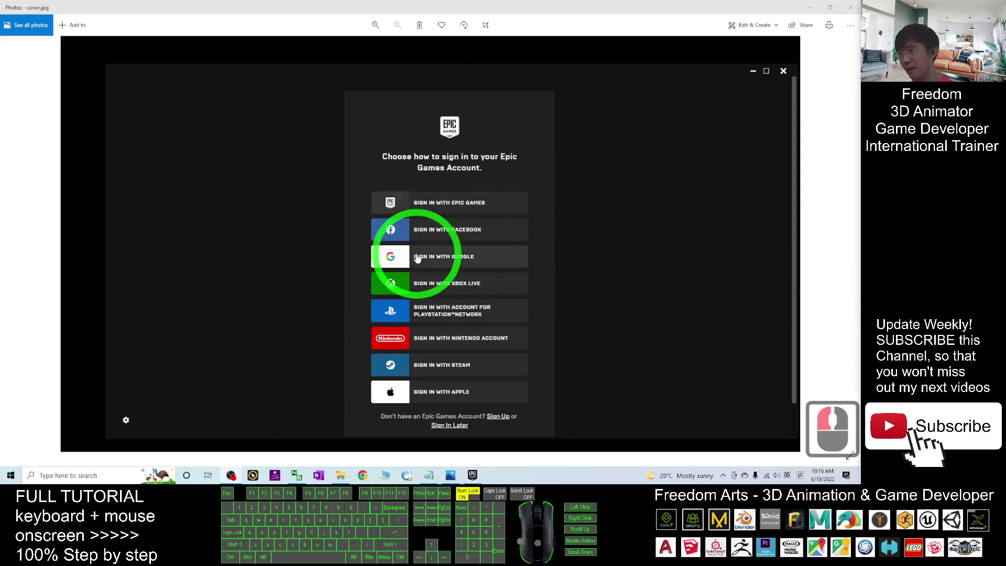
left_click(417, 259)
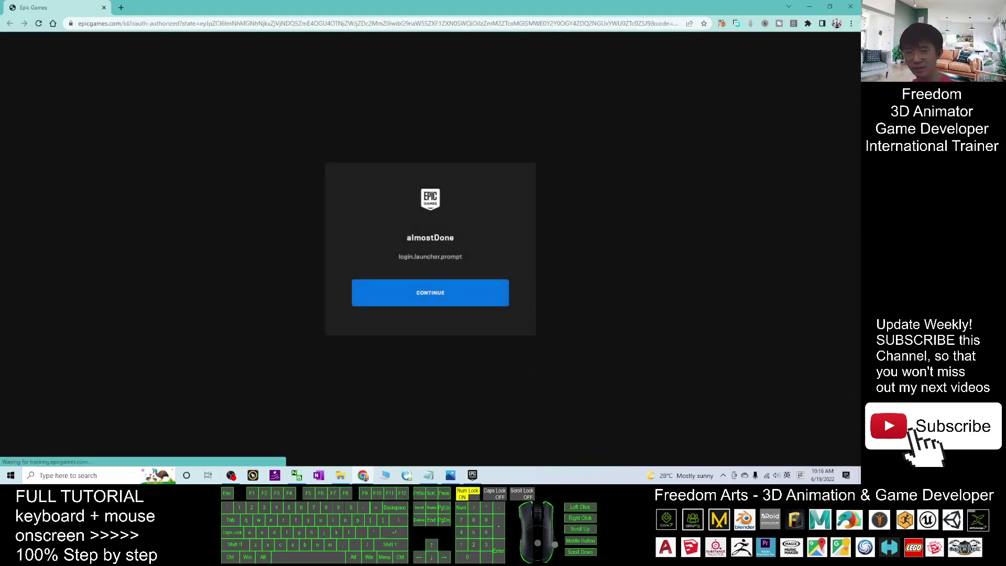
left_click(434, 298)
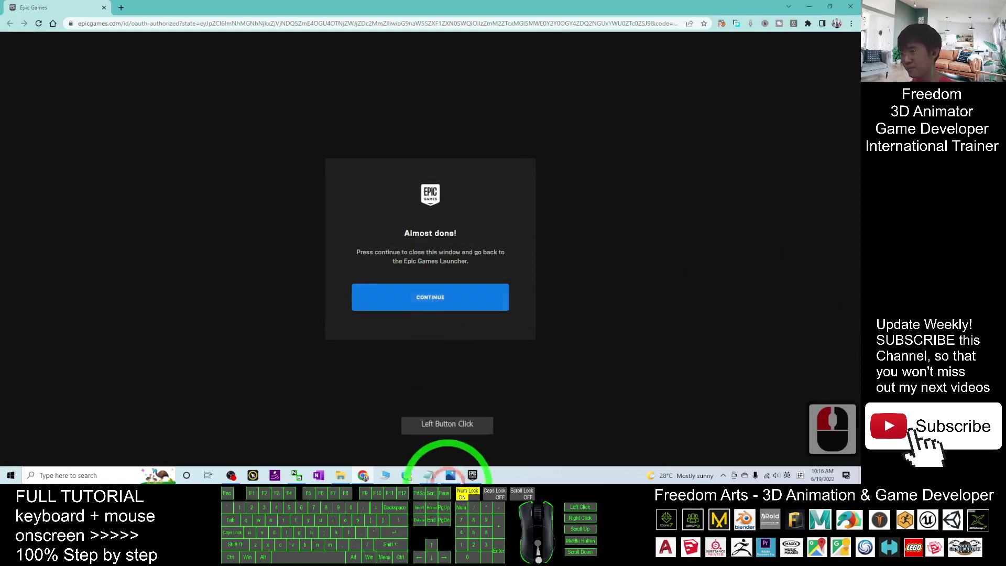
left_click(473, 475)
left_click(473, 475)
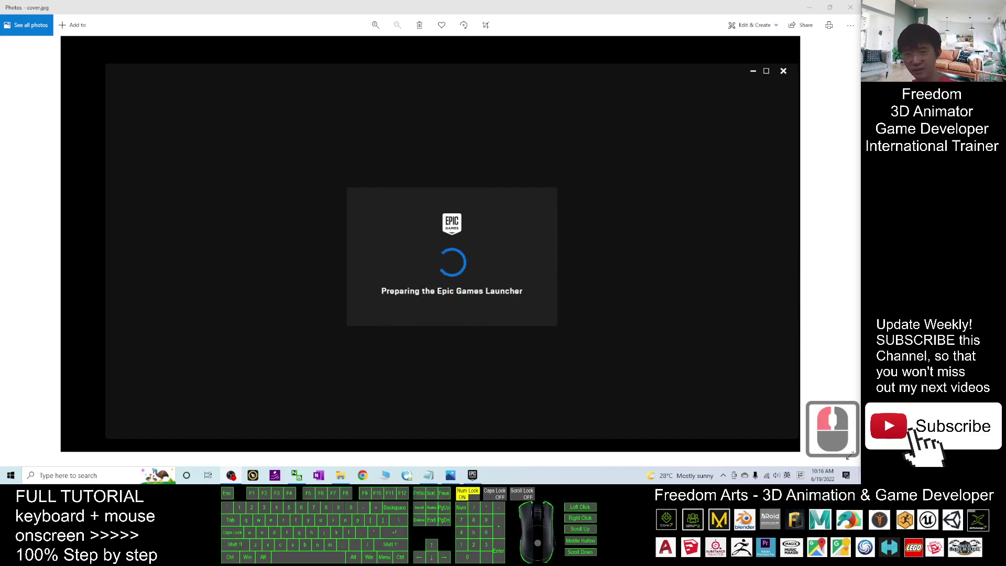
Step: Set Unreal Engine 5.0.1 as the Launch version, then return to the CMU motion folder
left_click(427, 297)
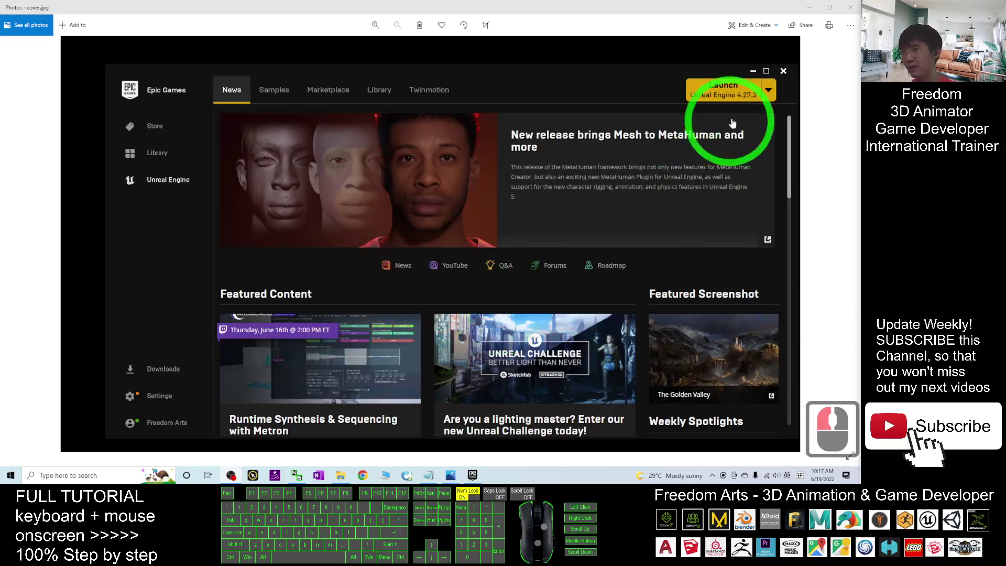
left_click(768, 90)
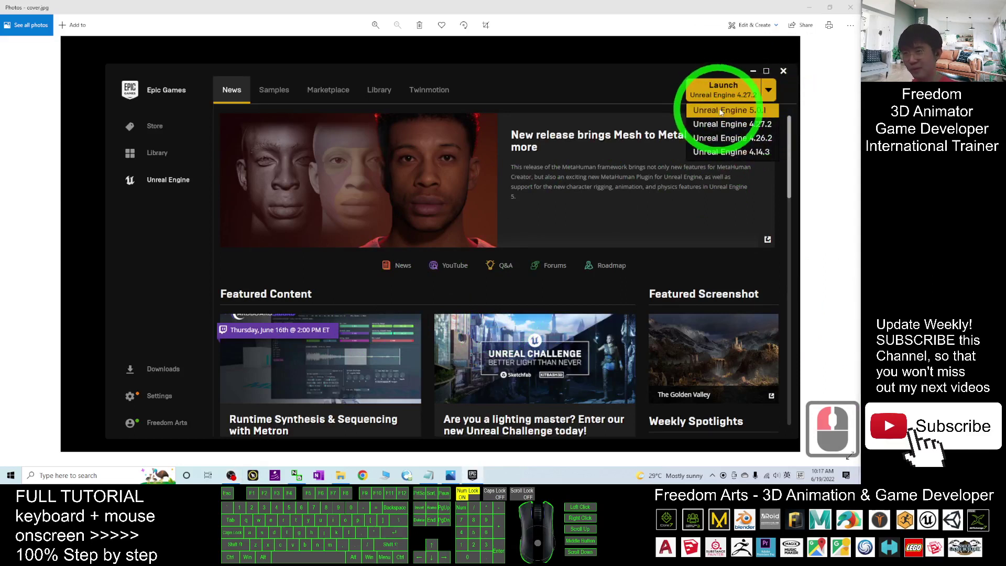
left_click(721, 111)
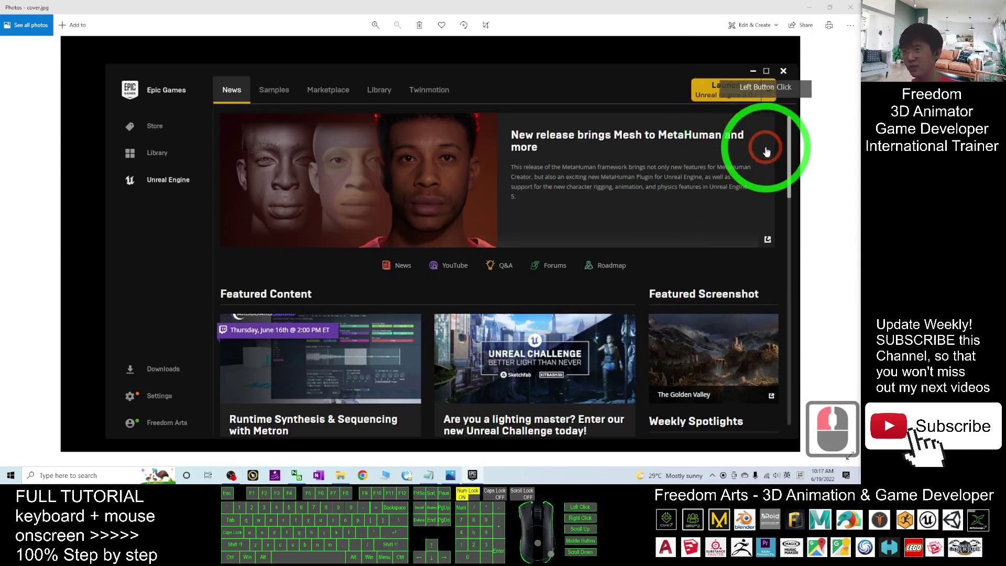
left_click(342, 474)
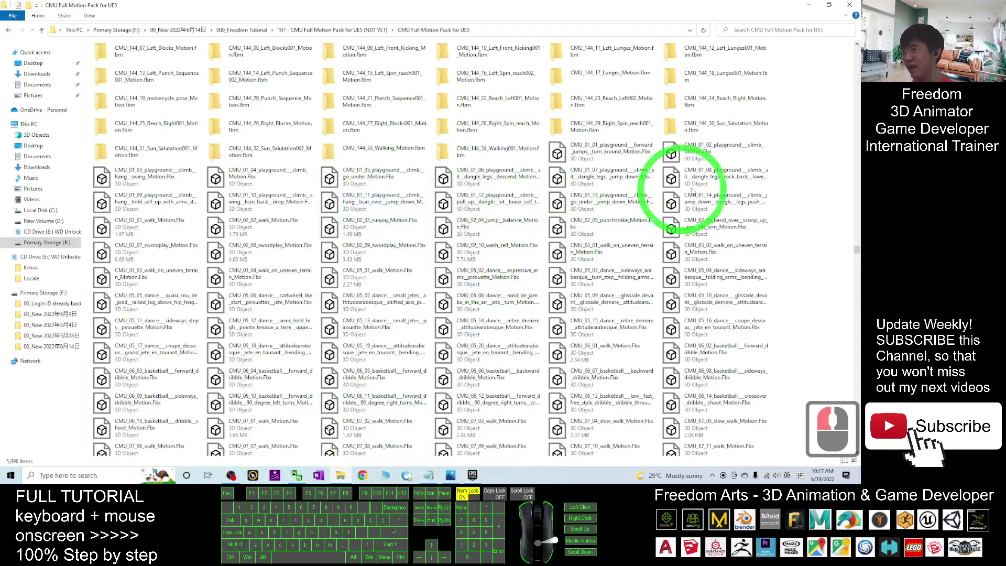
Step: Switch the CMU motion pack folder to Details view
left_click(797, 173)
right_click(800, 199)
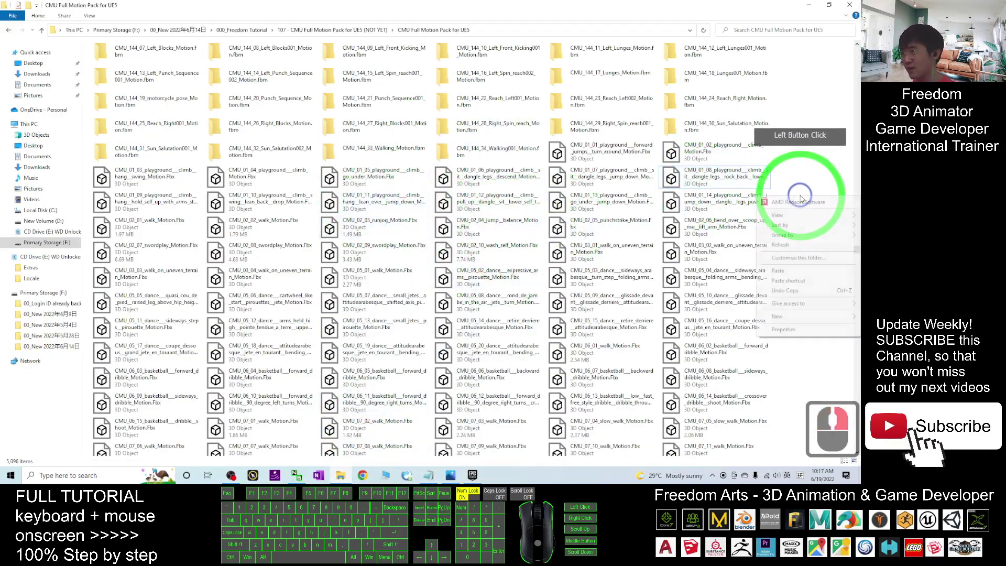
left_click(786, 215)
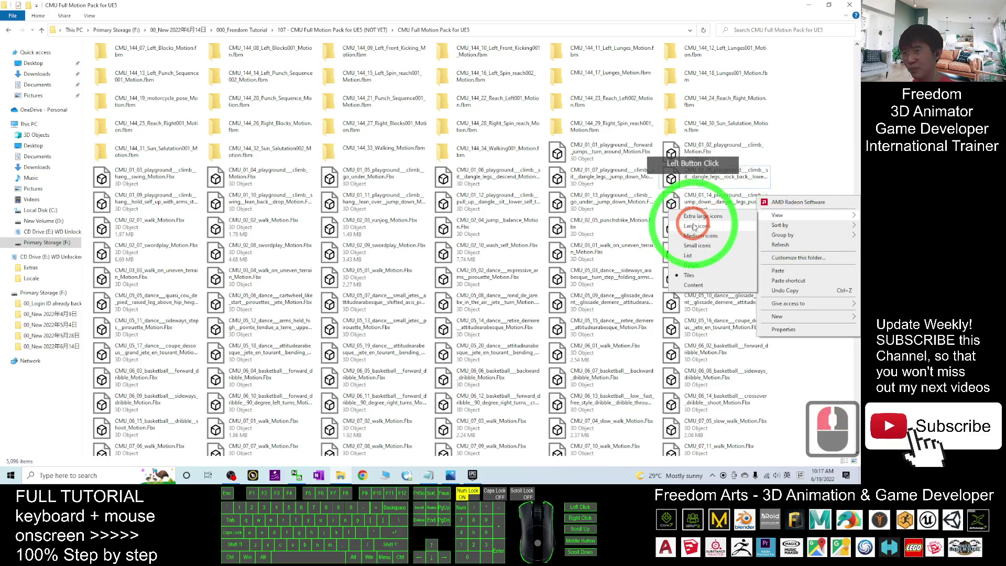
left_click(691, 265)
Step: Browse the list and select the CMU_01_12 climbing, runjog and swordplay files, then return to Epic
scroll(263, 162, "down", 14)
scroll(507, 320, "down", 20)
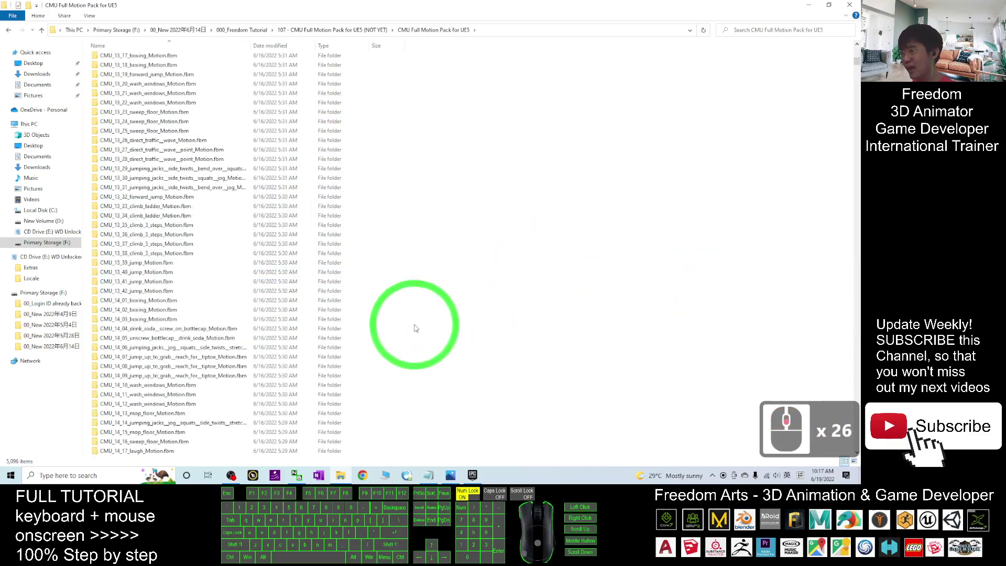
scroll(330, 365, "down", 20)
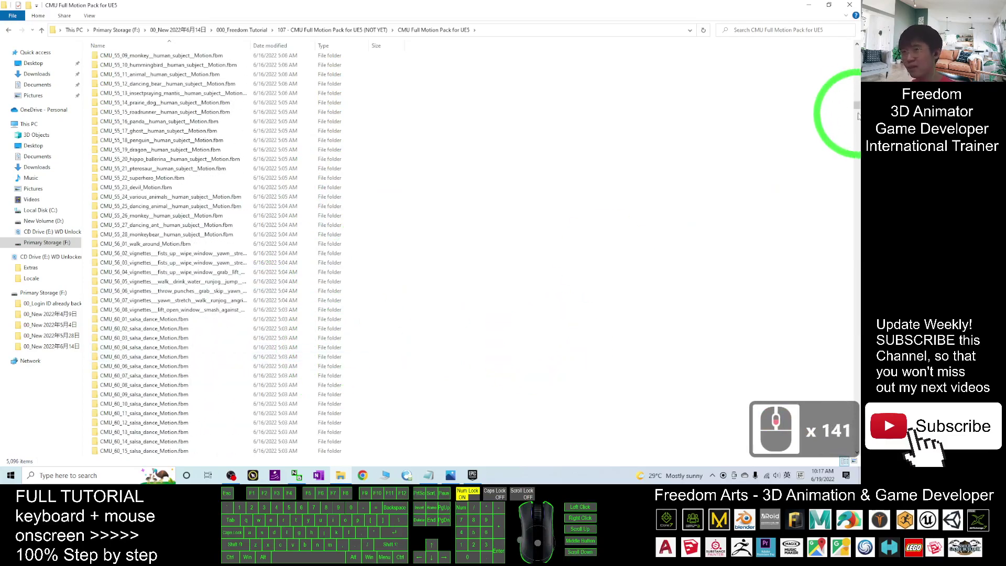
left_click_drag(857, 108, 857, 249)
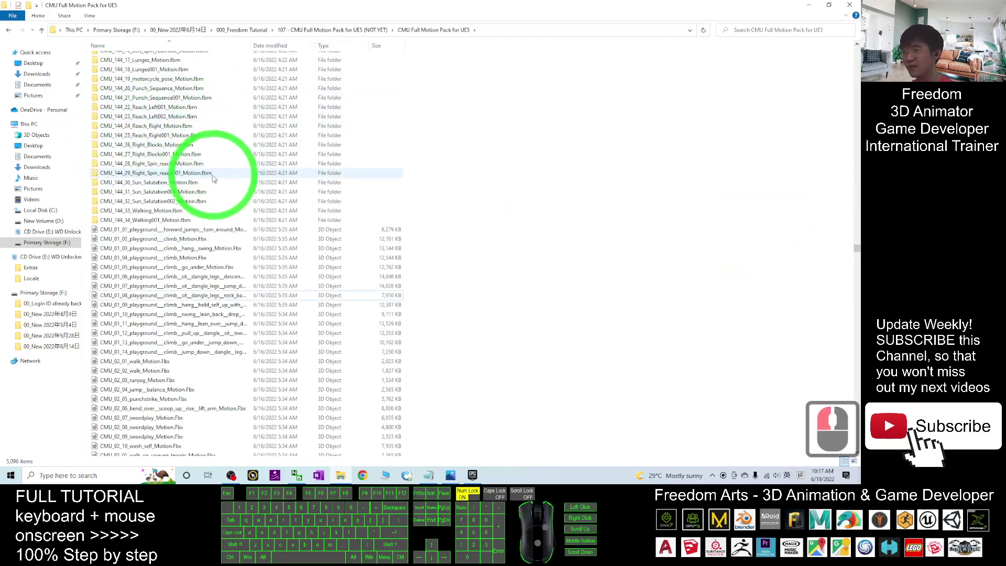
left_click(157, 333)
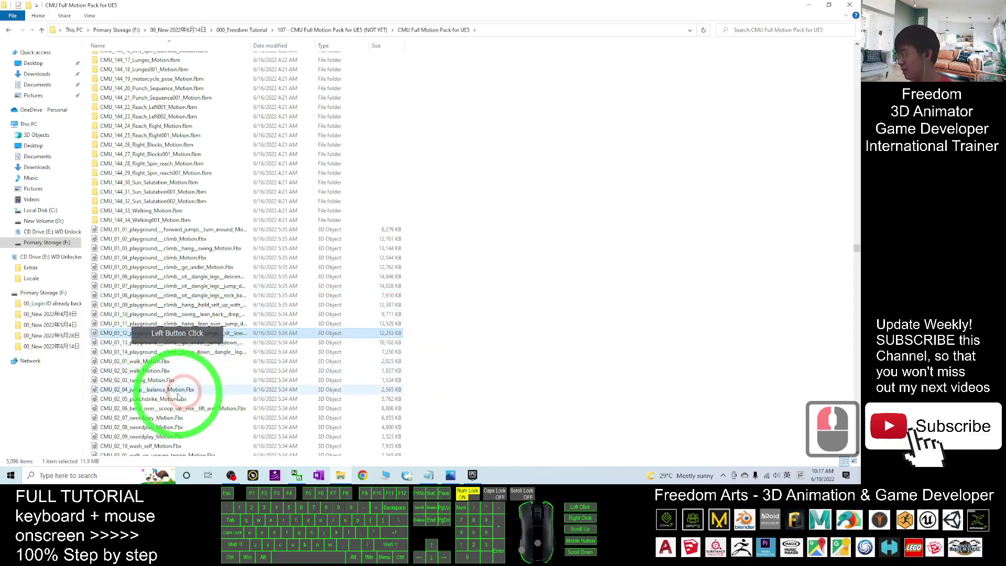
left_click(138, 381)
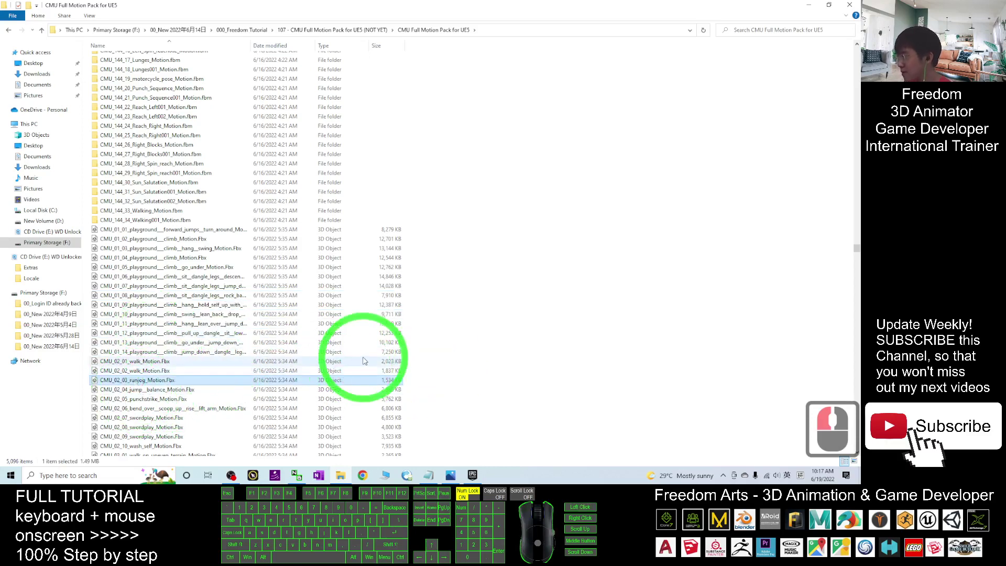
left_click(149, 419)
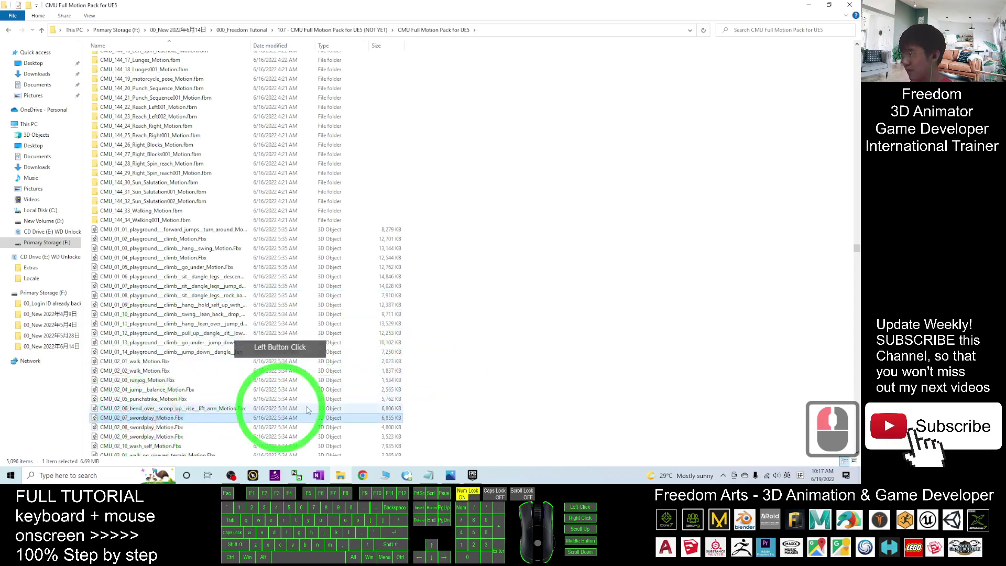
left_click(472, 475)
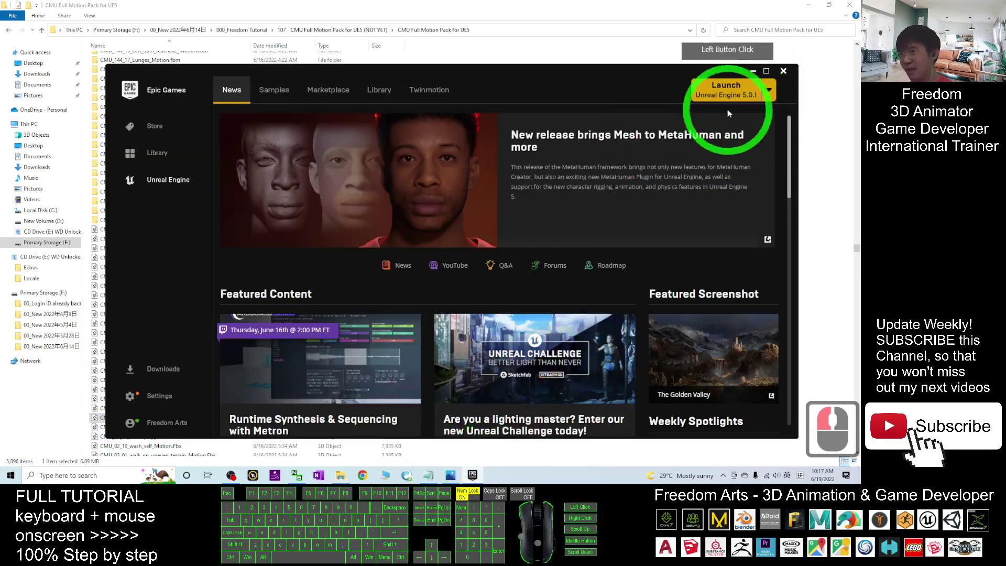
Step: Launch Unreal Engine 5.0.1 and minimize the launcher and File Explorer
left_click(735, 96)
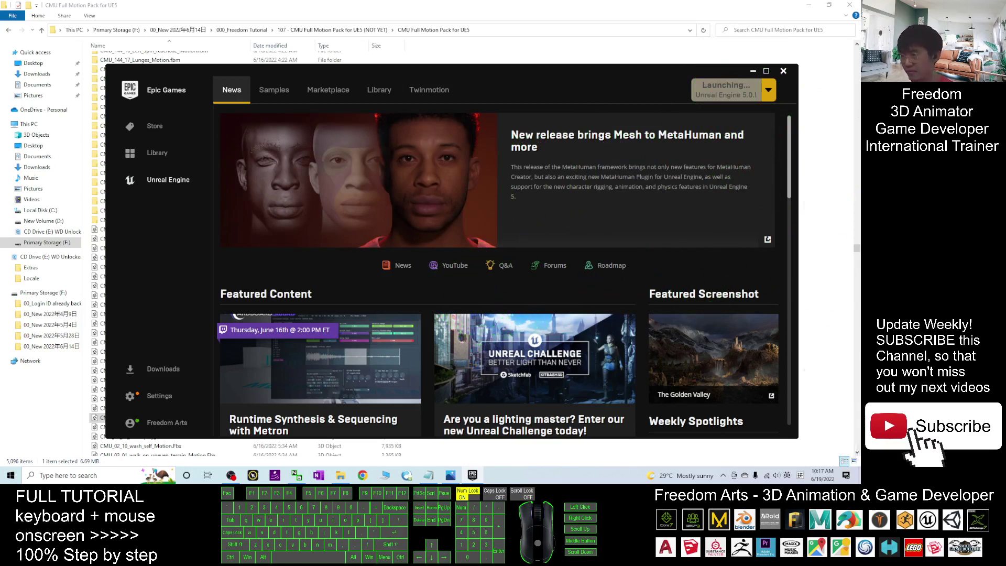
left_click(754, 70)
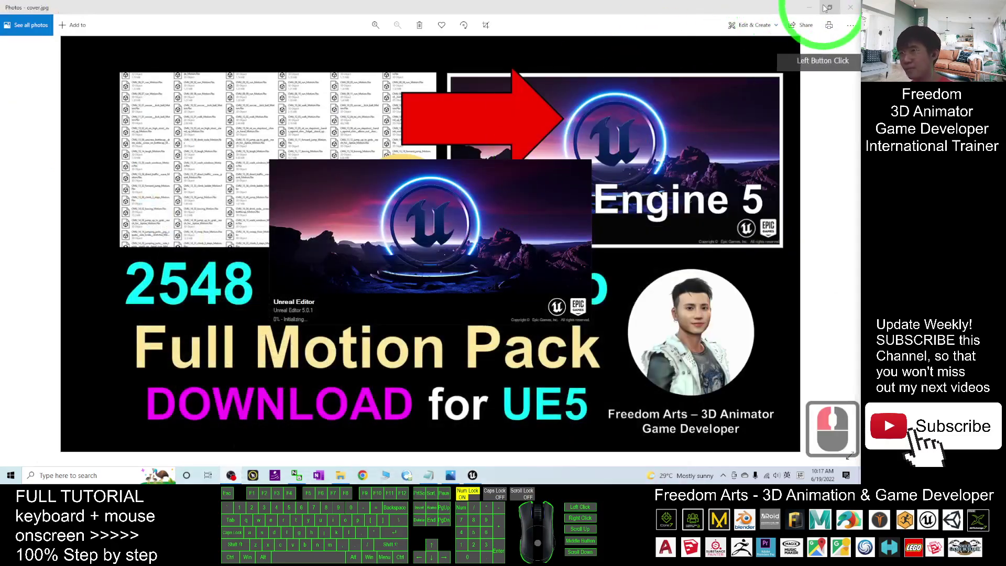
left_click(810, 5)
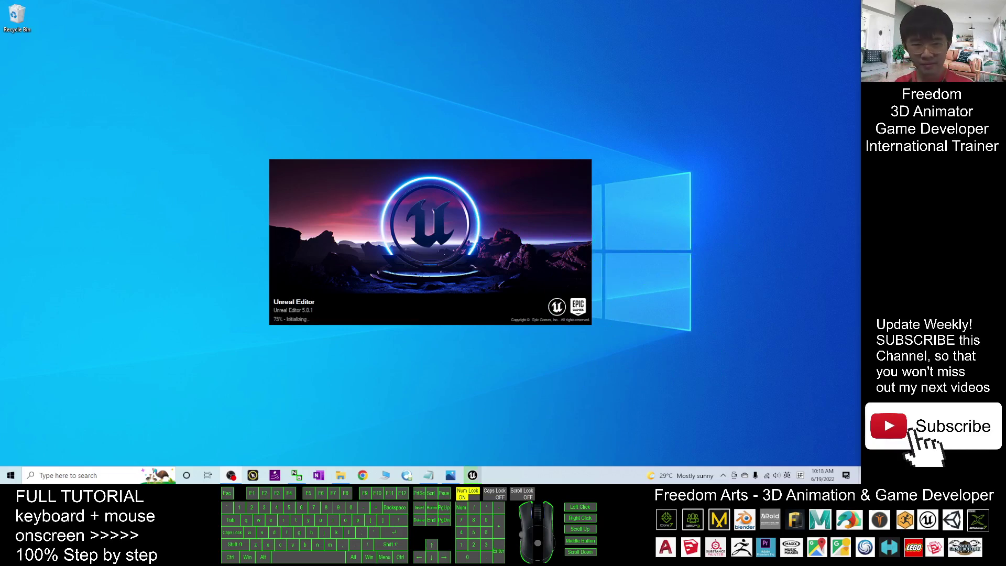
Step: Pick the Games > Third Person template and start naming the project 'cmu'
left_click(418, 180)
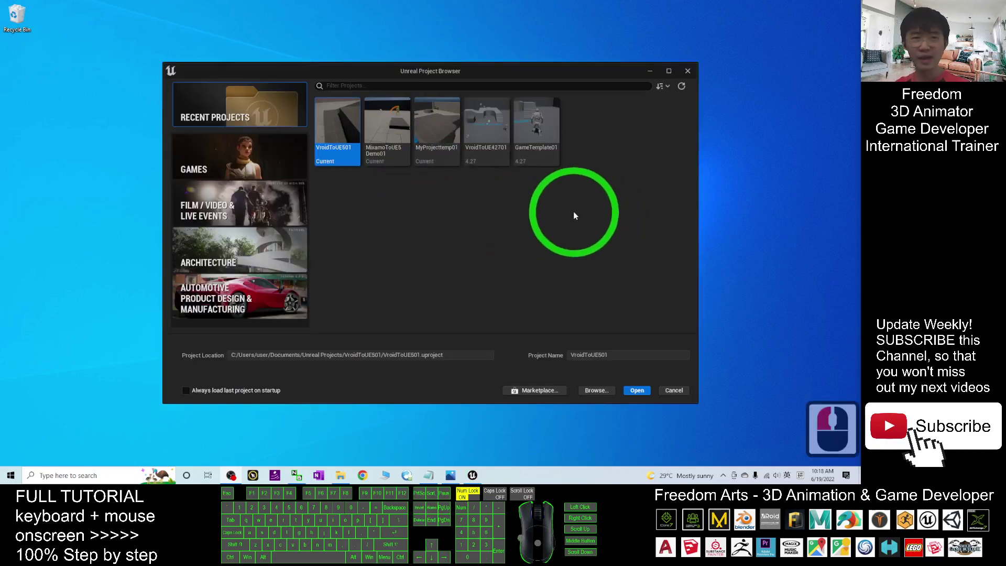
left_click(216, 160)
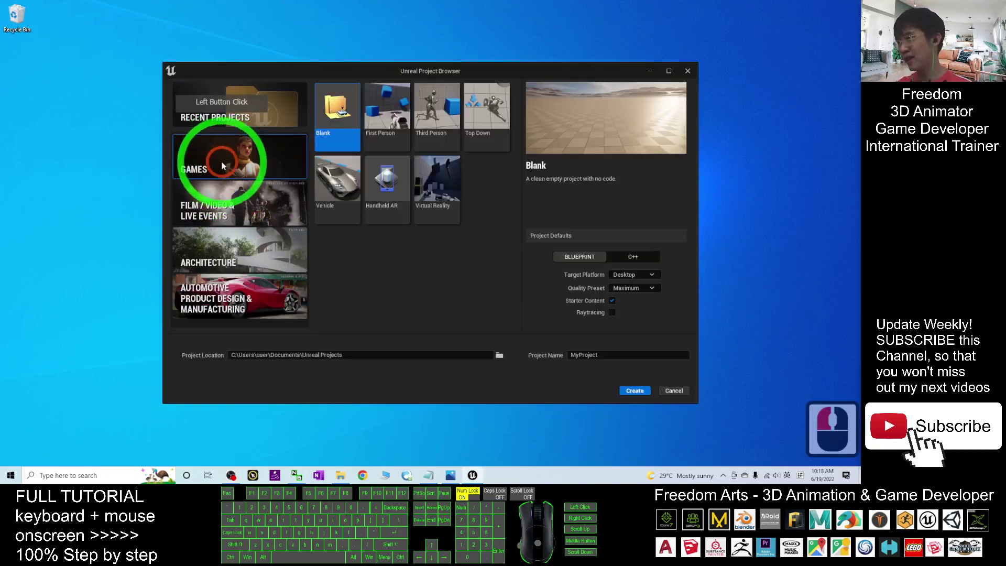
left_click(432, 123)
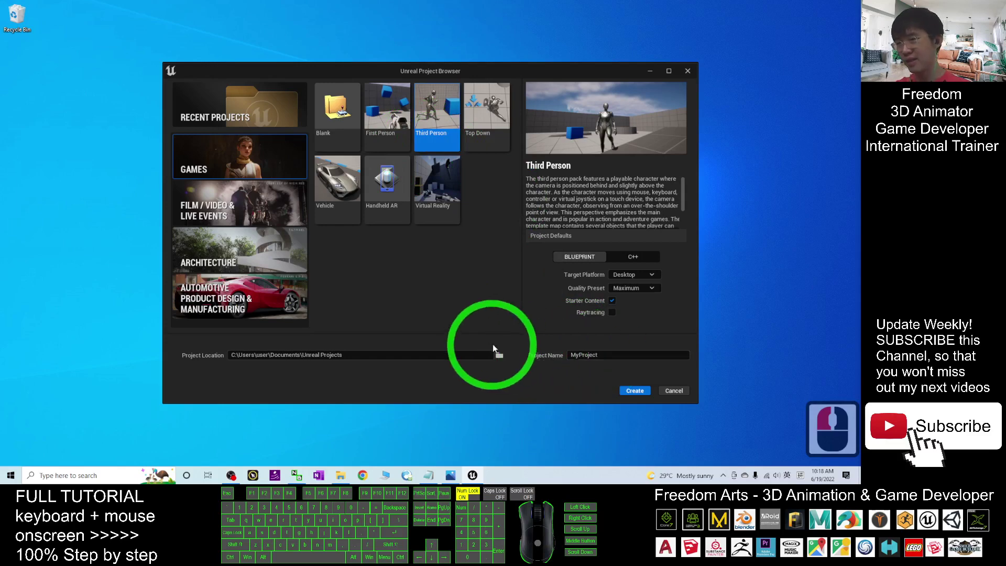
left_click(611, 355)
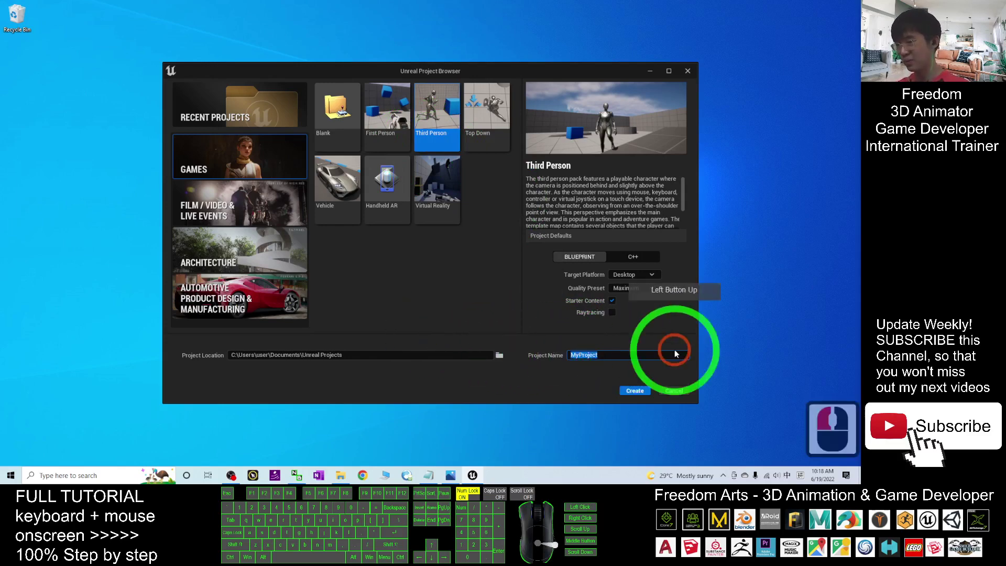
type("cmu")
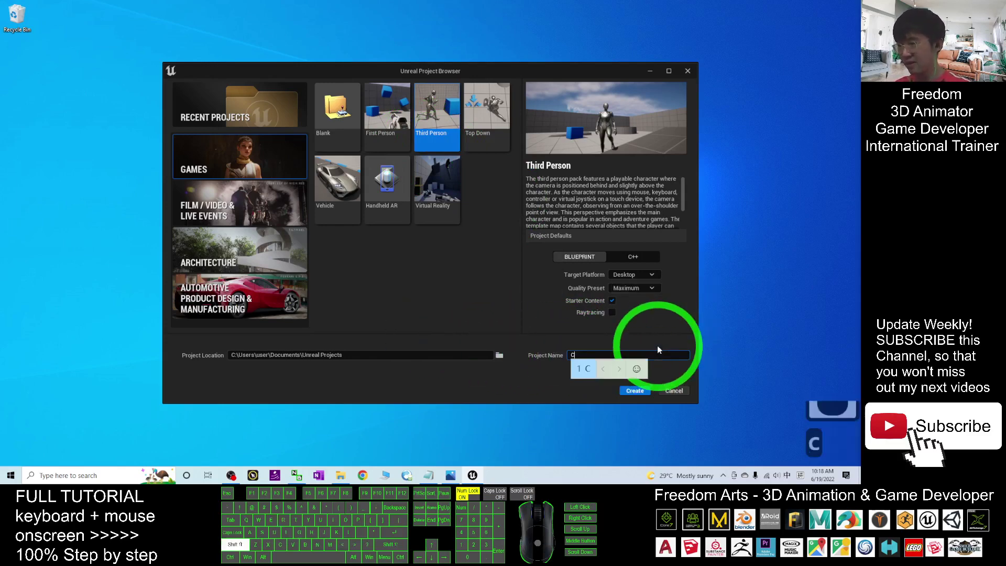